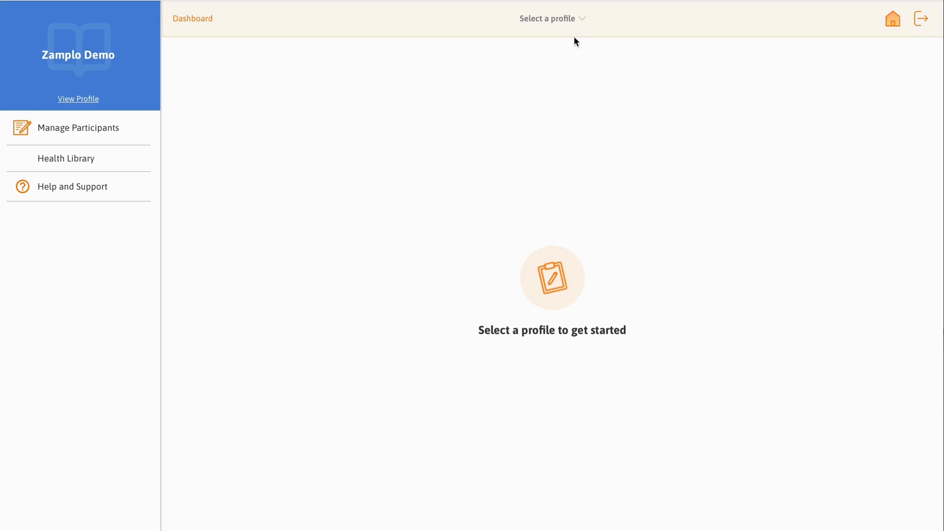
# Select the MS Study profile and open its Health Library in the study setup
pyautogui.click(568, 22)
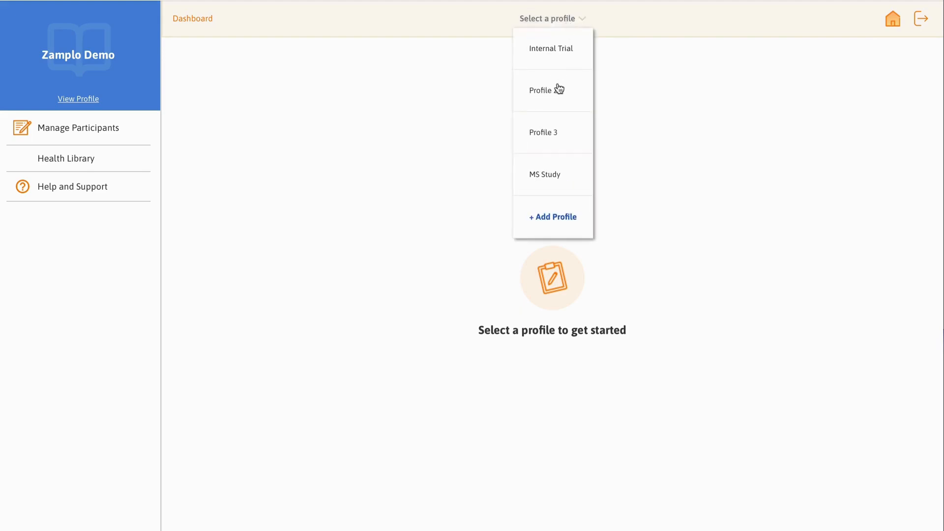
pyautogui.click(558, 173)
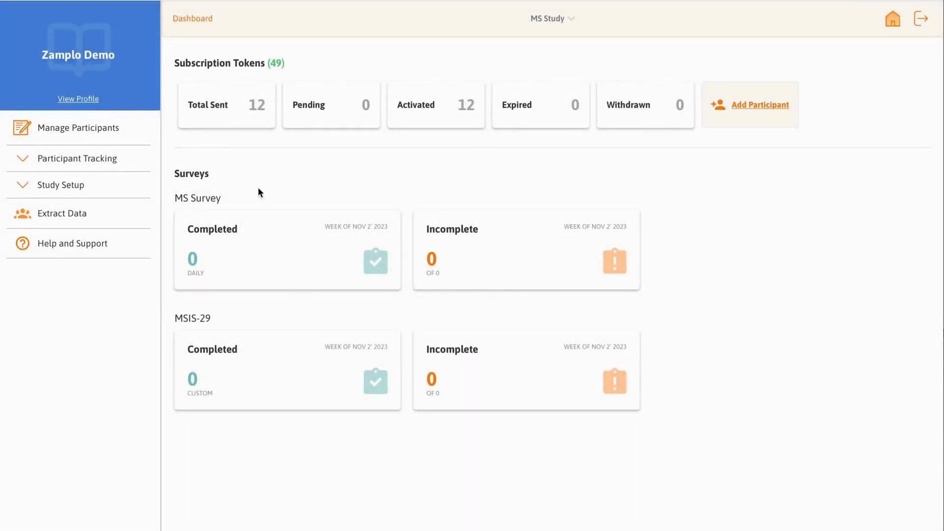
pyautogui.click(81, 192)
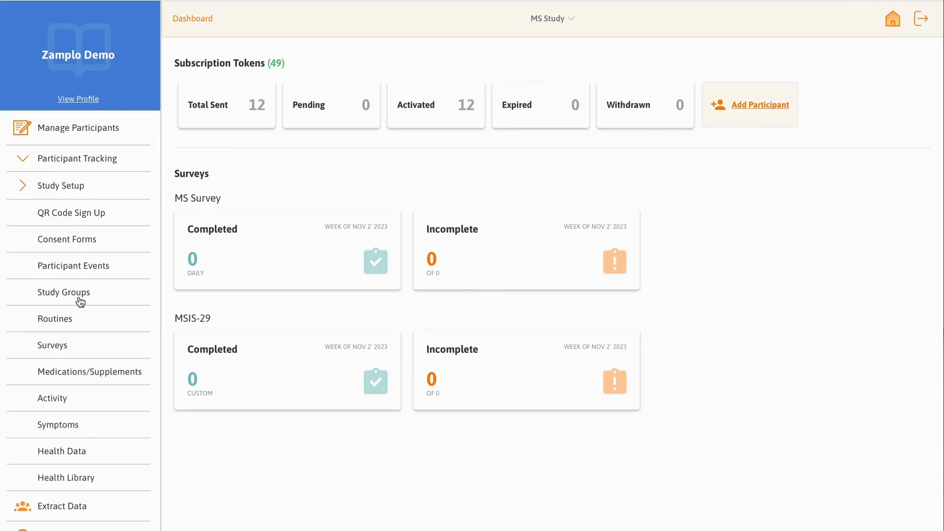
pyautogui.click(85, 482)
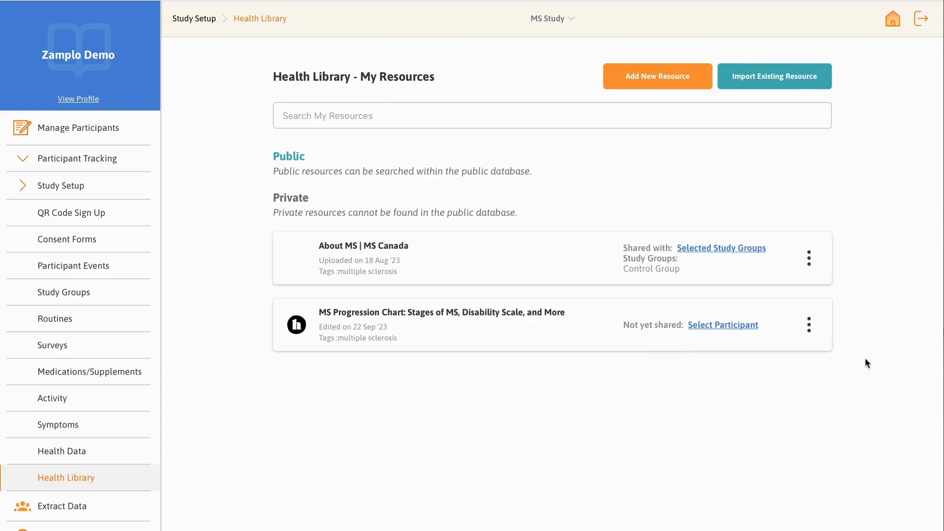
pyautogui.click(810, 259)
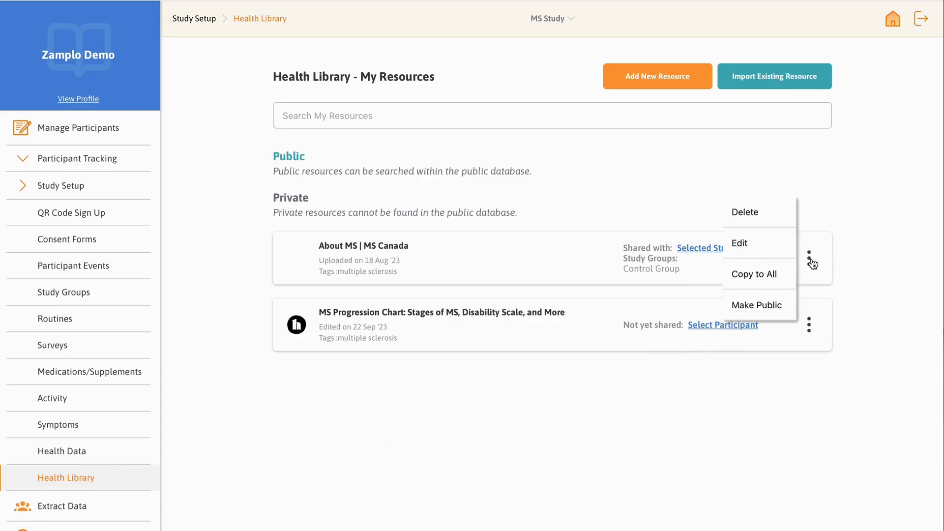
pyautogui.click(770, 309)
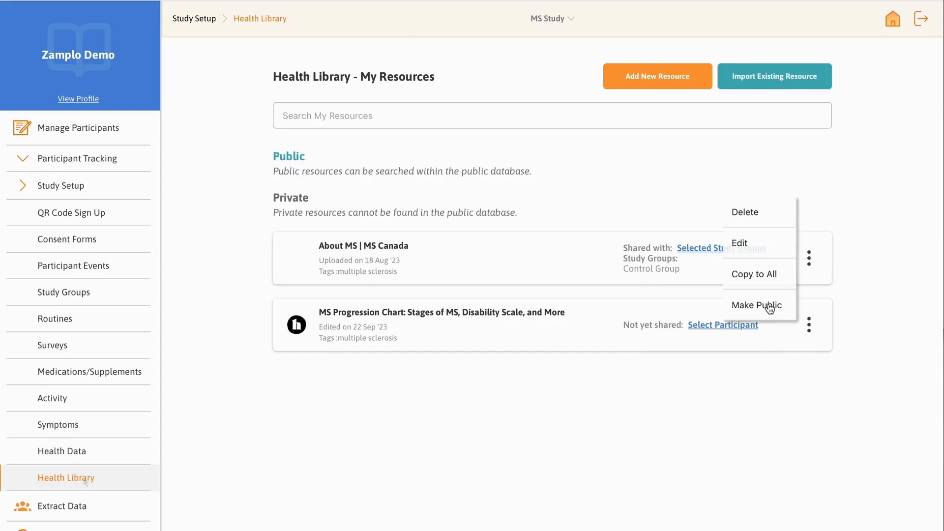
pyautogui.click(770, 308)
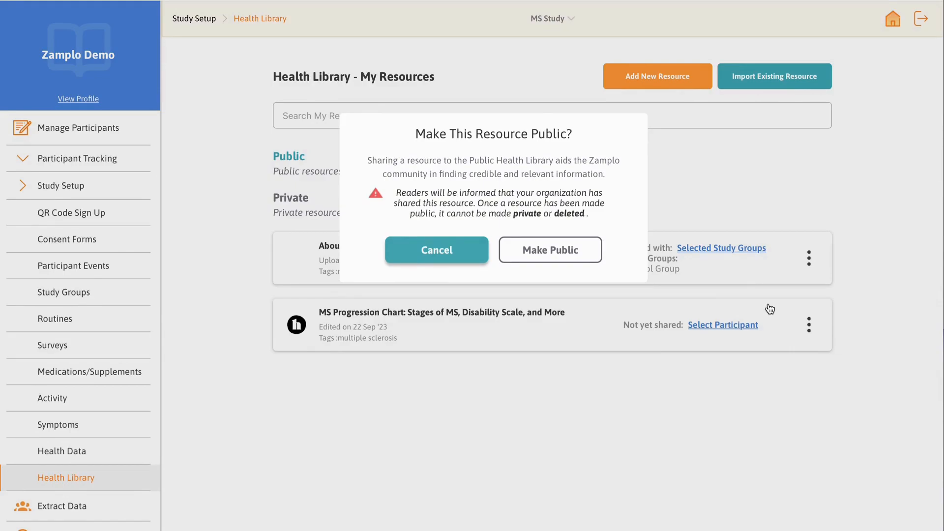
pyautogui.click(444, 258)
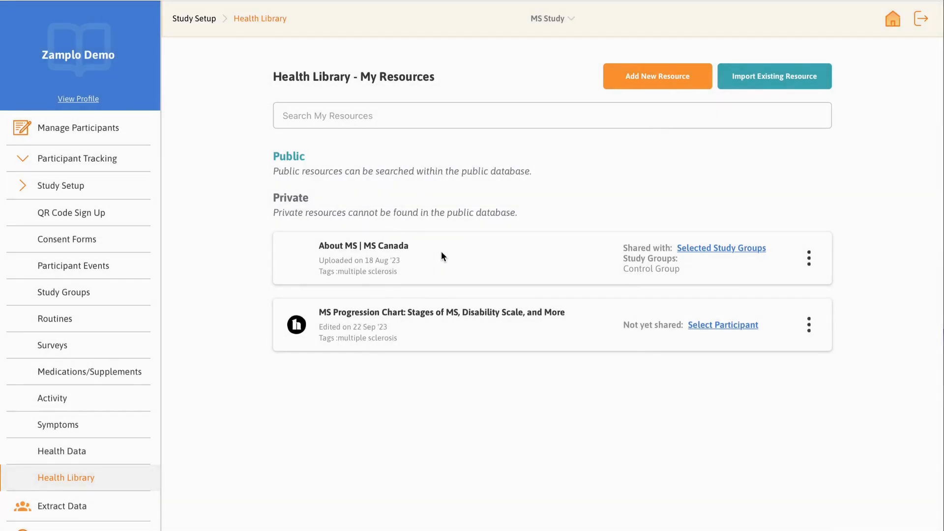
pyautogui.click(808, 259)
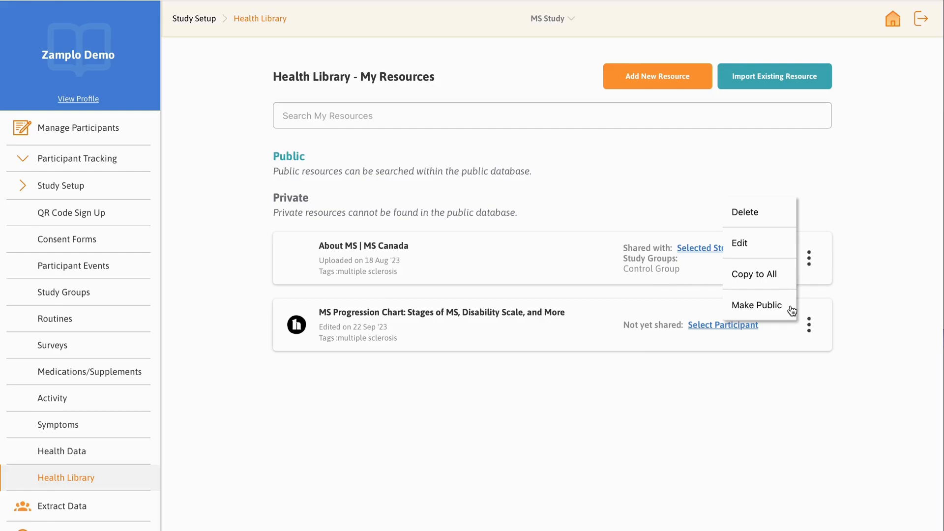
pyautogui.click(852, 269)
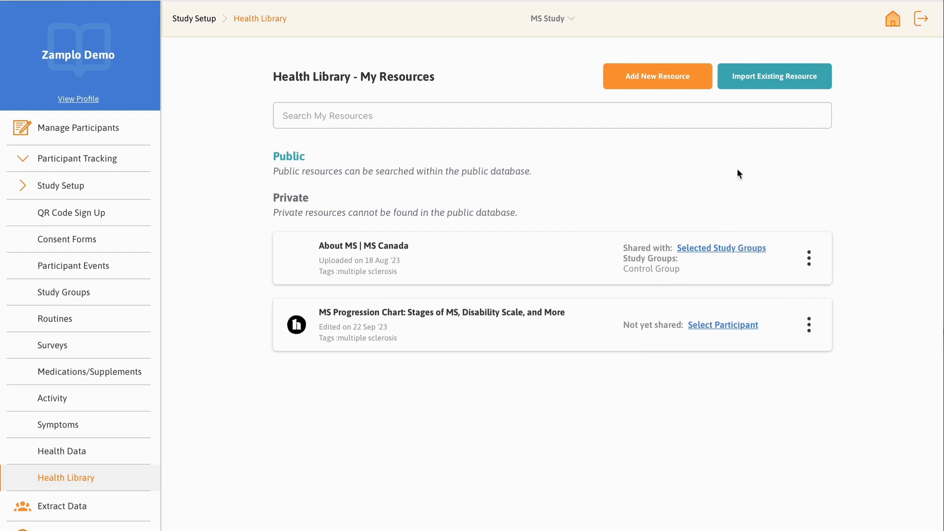
# Import the existing resource "What is testicular cancer? | Canadian Cancer Society" from the Internal Trial profile
pyautogui.click(617, 116)
pyautogui.click(777, 83)
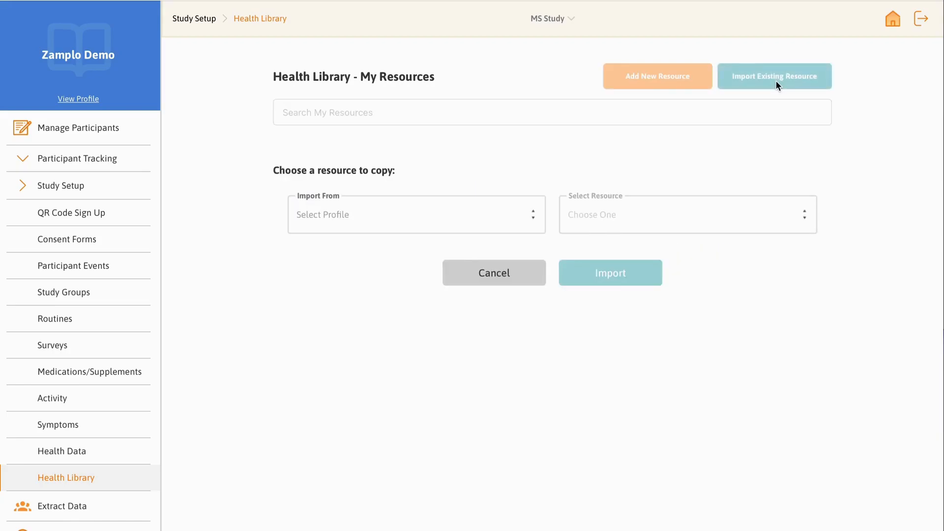
pyautogui.click(507, 217)
pyautogui.click(495, 254)
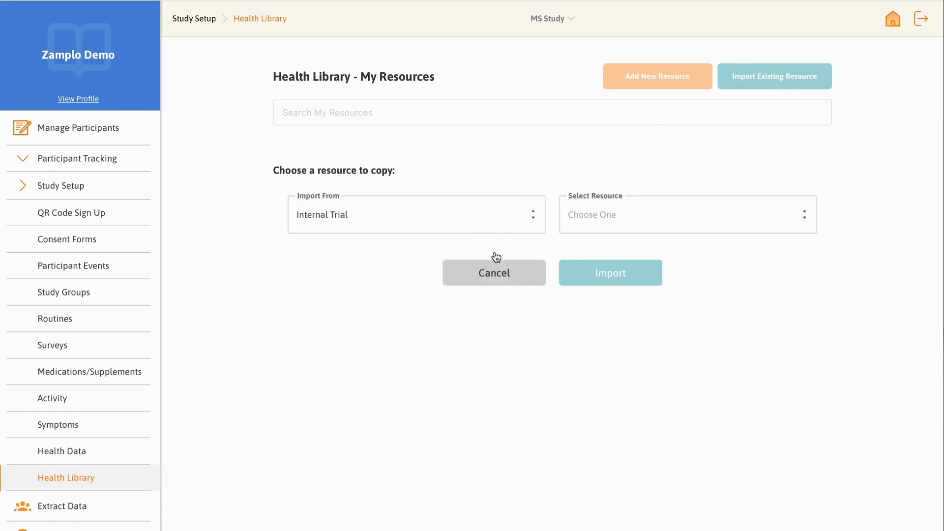
pyautogui.click(627, 217)
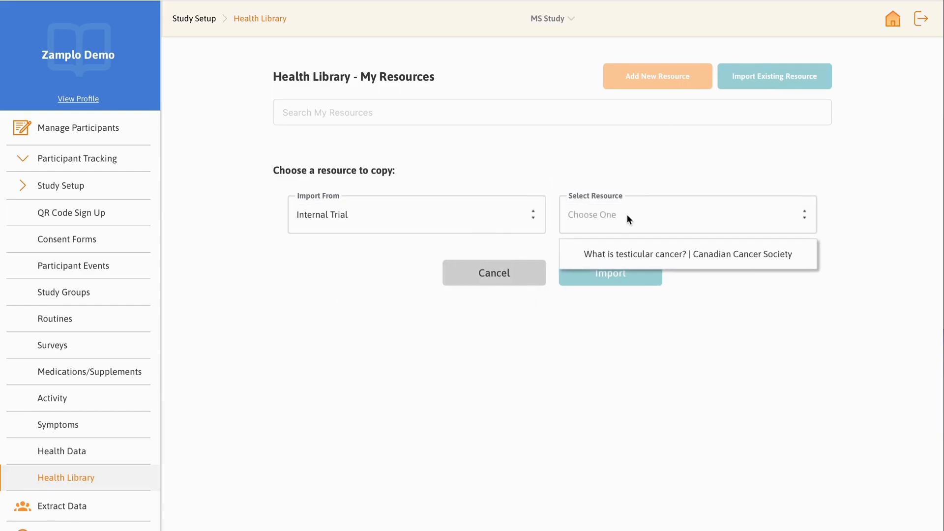
pyautogui.click(638, 253)
pyautogui.click(624, 277)
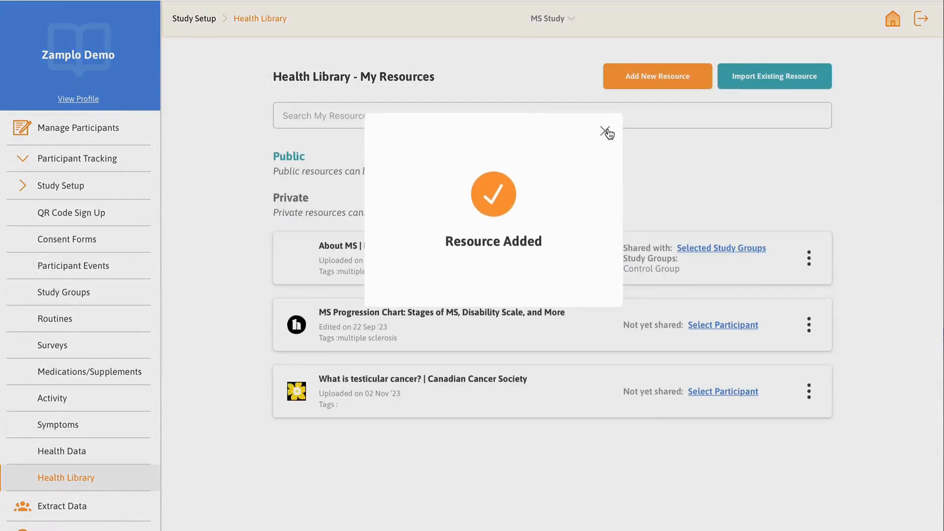
pyautogui.click(608, 132)
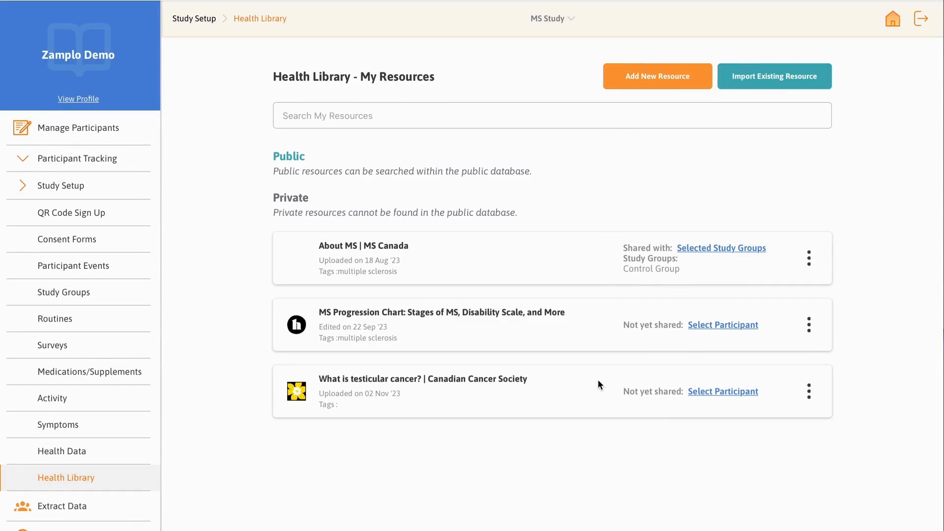
# Share the "What is testicular cancer? | Canadian Cancer Society" resource with the first and third listed participants
pyautogui.click(709, 394)
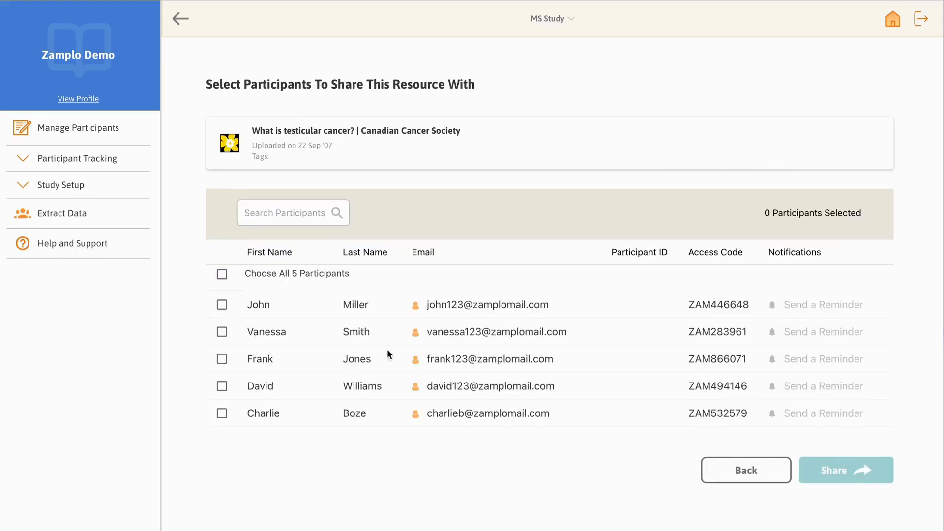
pyautogui.click(222, 305)
pyautogui.click(222, 360)
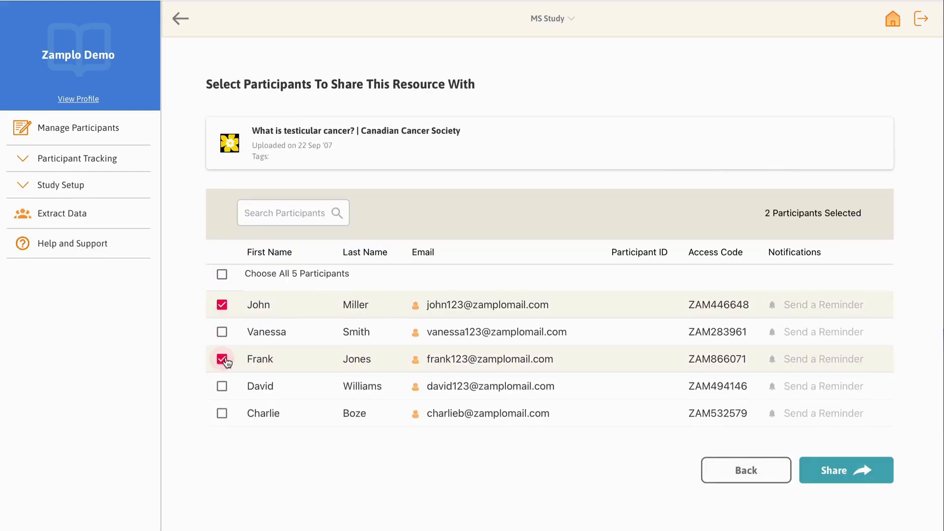
pyautogui.click(849, 468)
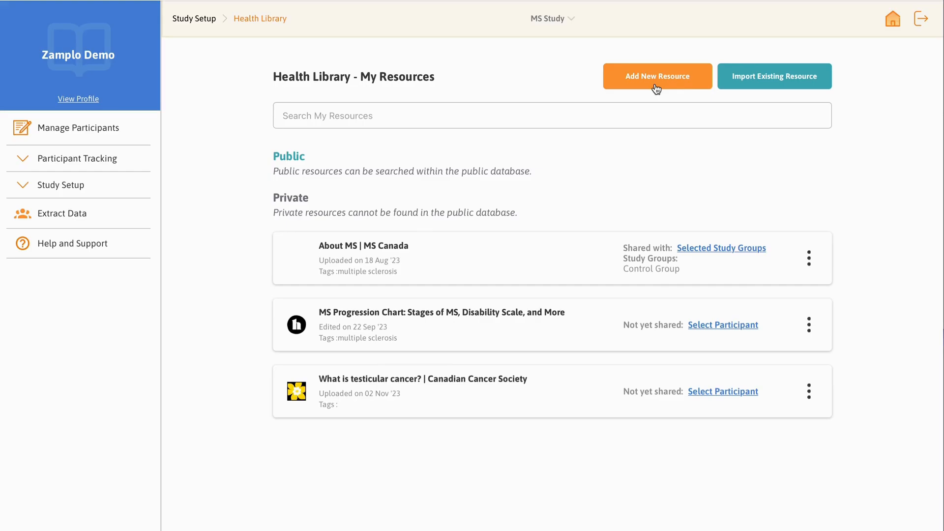
# Start a new resource and paste the Cleveland Clinic web address of the multiple sclerosis pain fact sheet as its URL
pyautogui.click(656, 89)
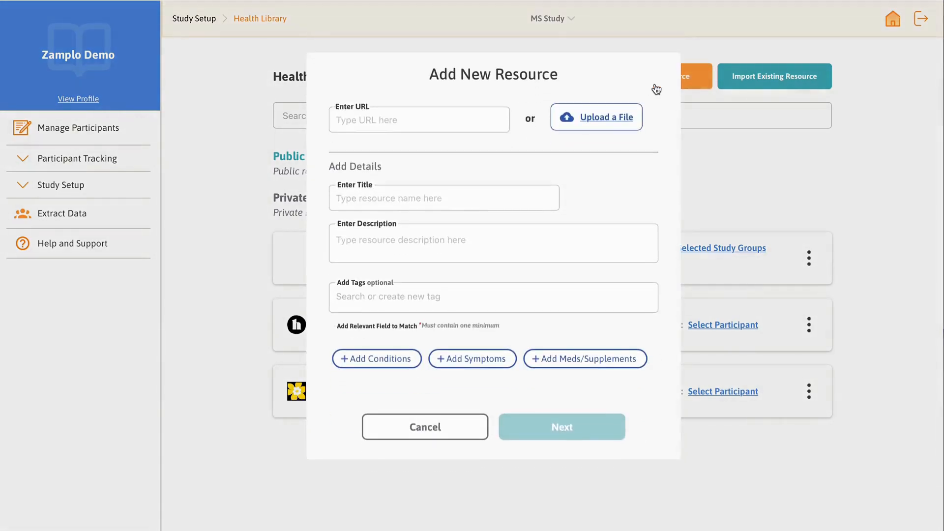
pyautogui.click(425, 123)
pyautogui.hotkey('ctrl', 'v')
pyautogui.click(484, 165)
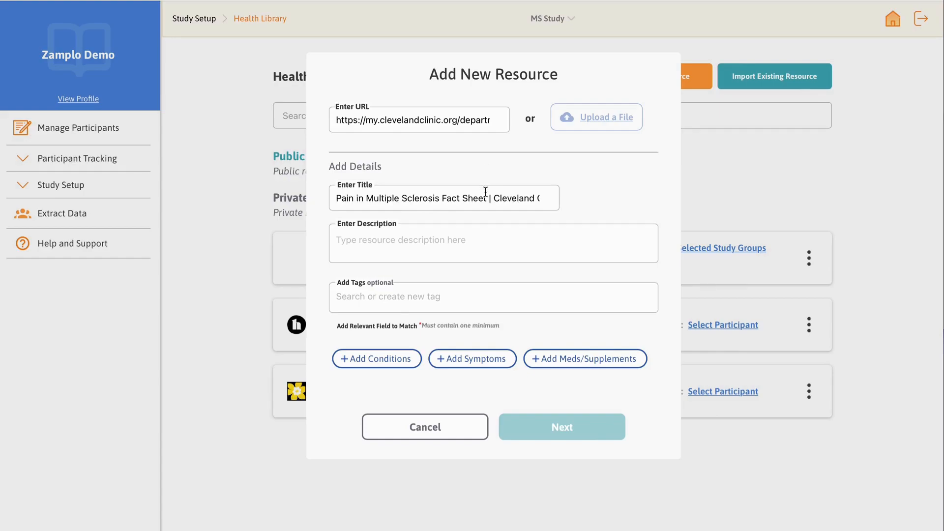
# Set the resource description to "Learn about the different types of pain related to Multiple Sclerosis and ways to manage pain."
pyautogui.click(458, 239)
pyautogui.write('Learn about the different types of pain rel')
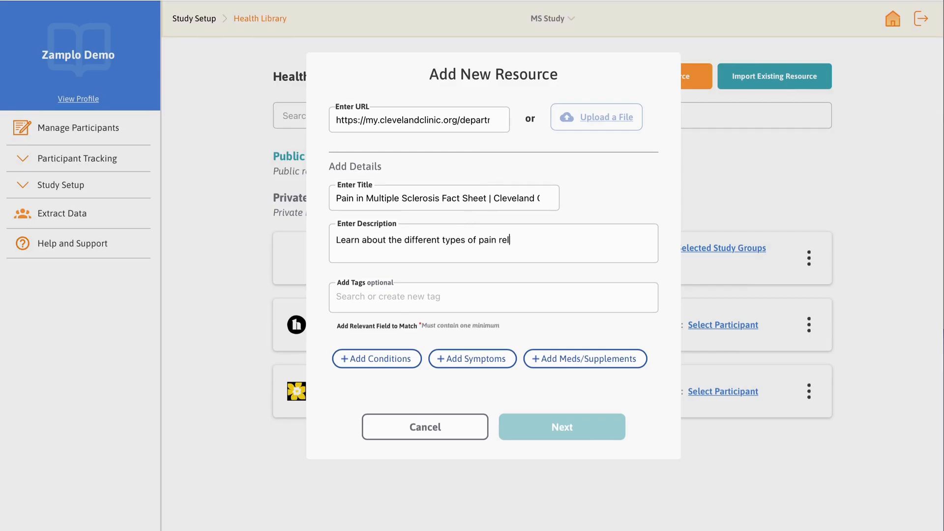
pyautogui.write('ated to Multiple Sclerosis and wa')
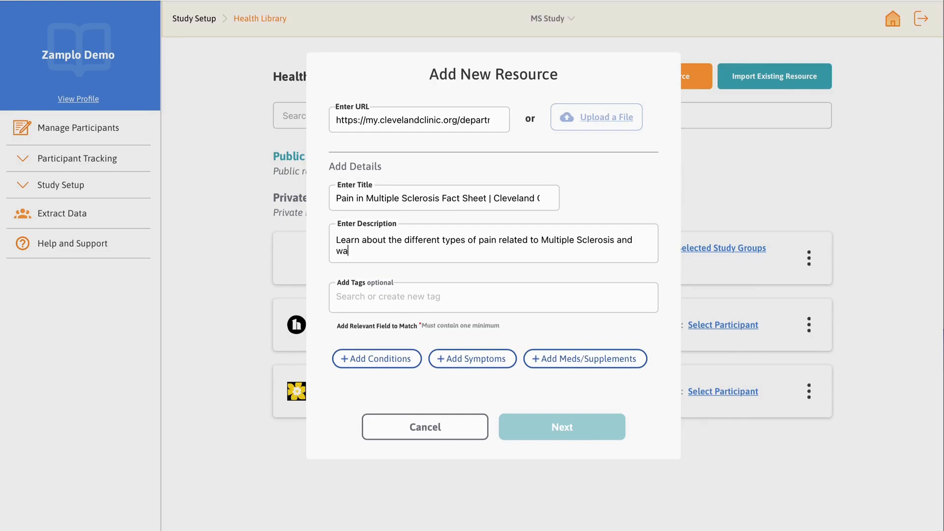
pyautogui.write('ys to manage pain.')
# Add the tags "pain management", "pain" and "multiple sclerosis pain" to the new resource
pyautogui.click(469, 287)
pyautogui.write('p')
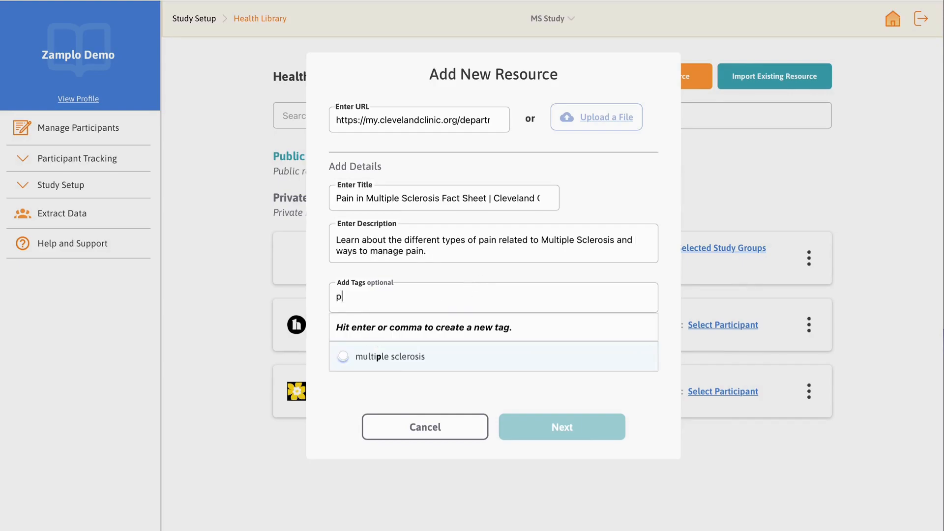
pyautogui.write('ain manage')
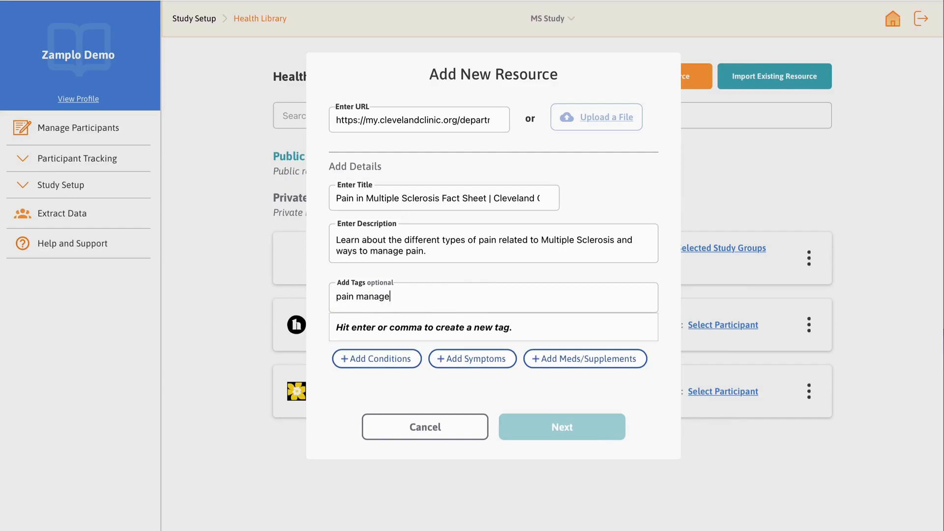
pyautogui.write('ment')
pyautogui.press('Return')
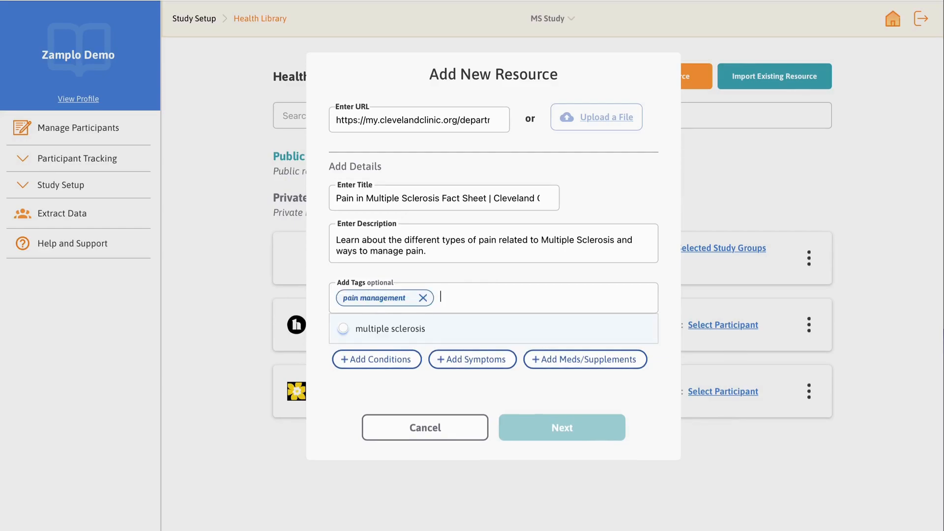
pyautogui.write('pain')
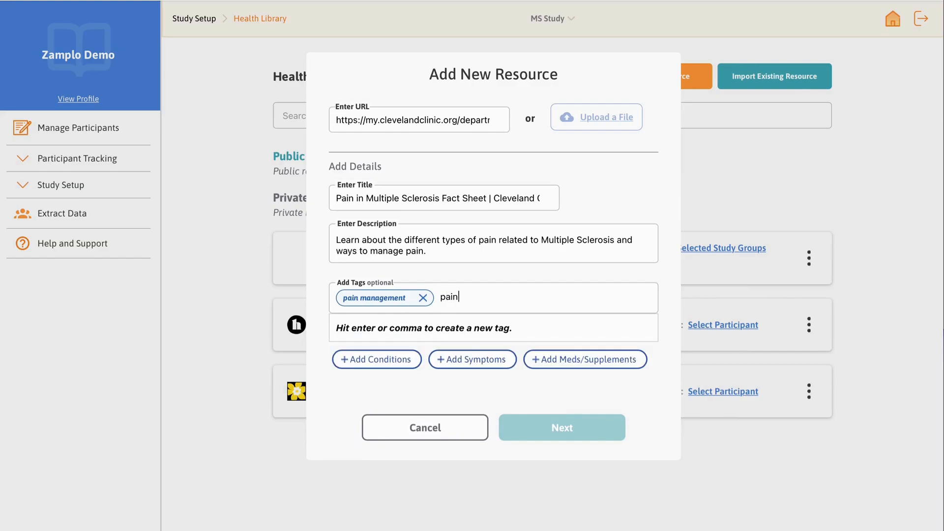
pyautogui.press('Return')
pyautogui.write('multi')
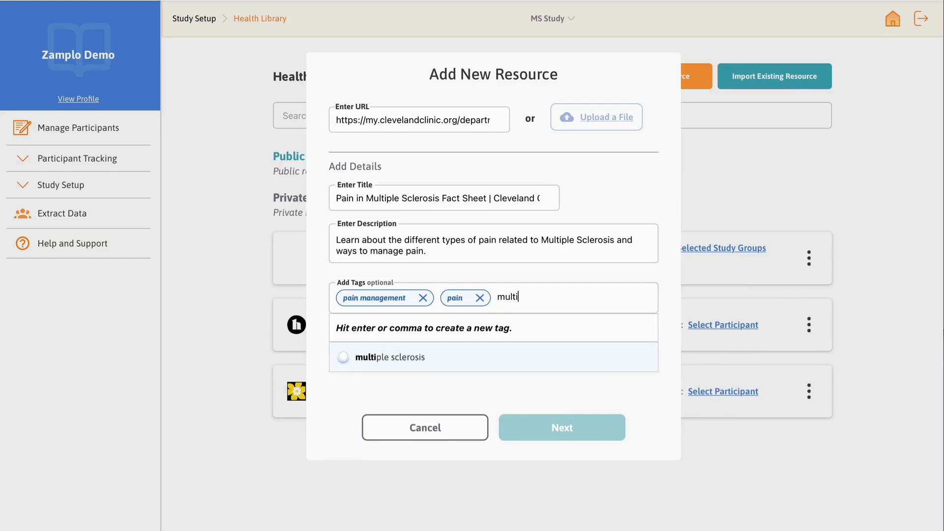
pyautogui.write('ple sclerosis pain')
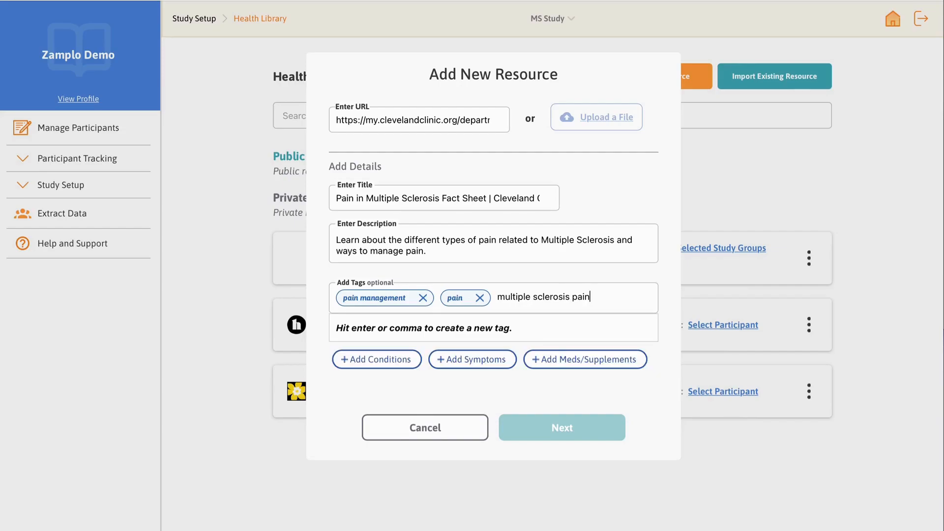
pyautogui.press('Return')
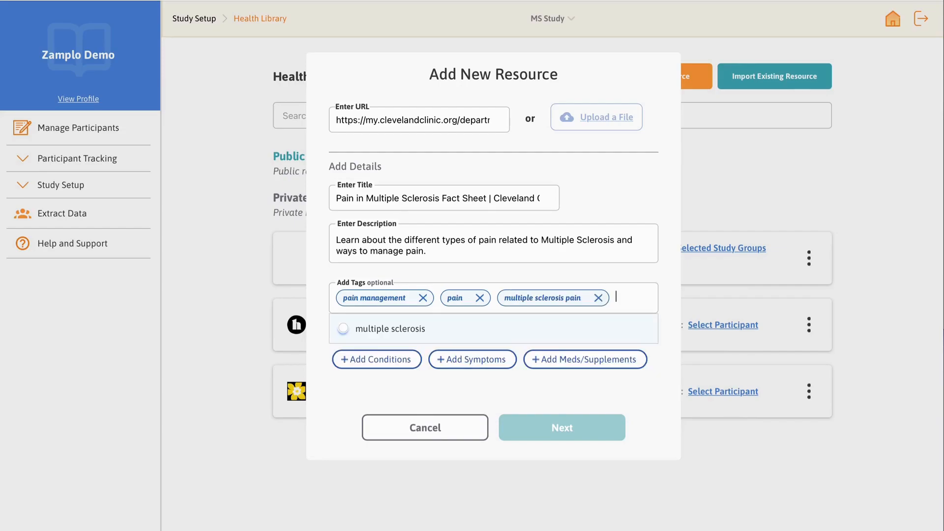
pyautogui.click(345, 394)
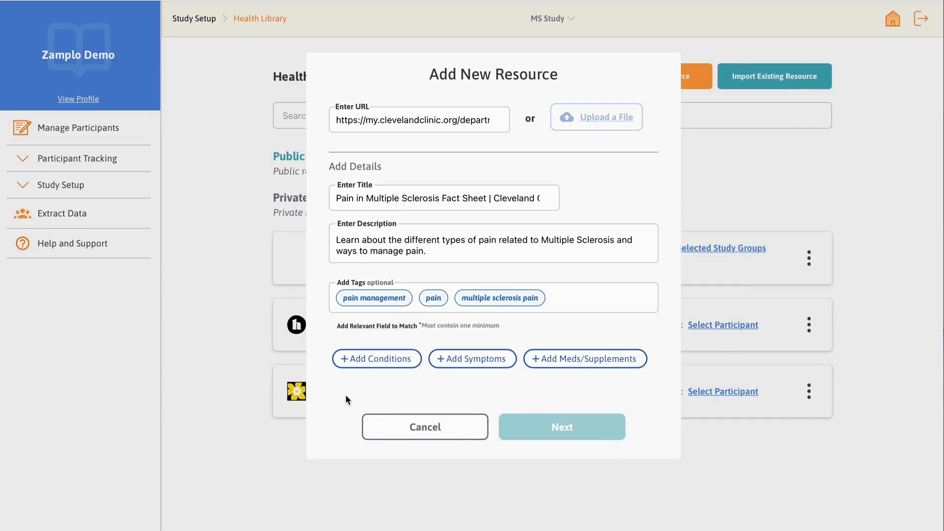
# Add Multiple sclerosis (MS) from the system list as a matching condition for the new resource
pyautogui.click(361, 367)
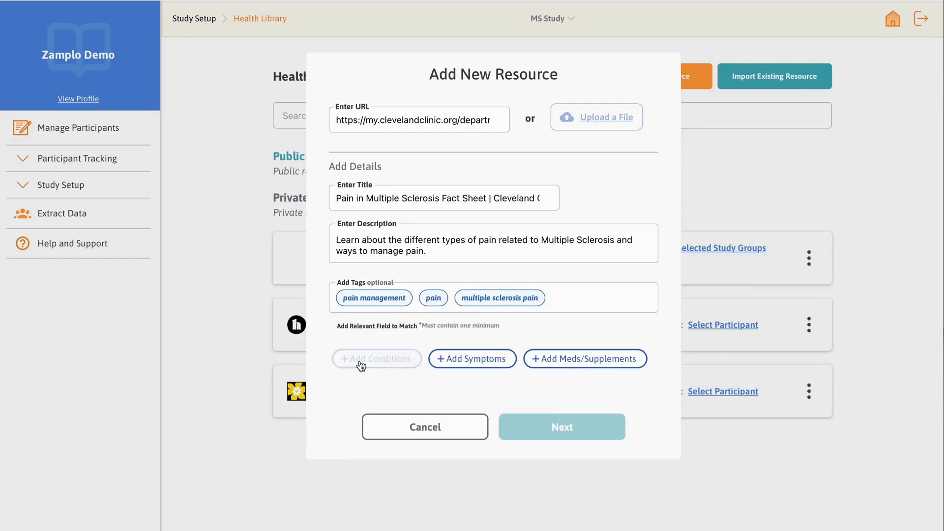
pyautogui.write('mult')
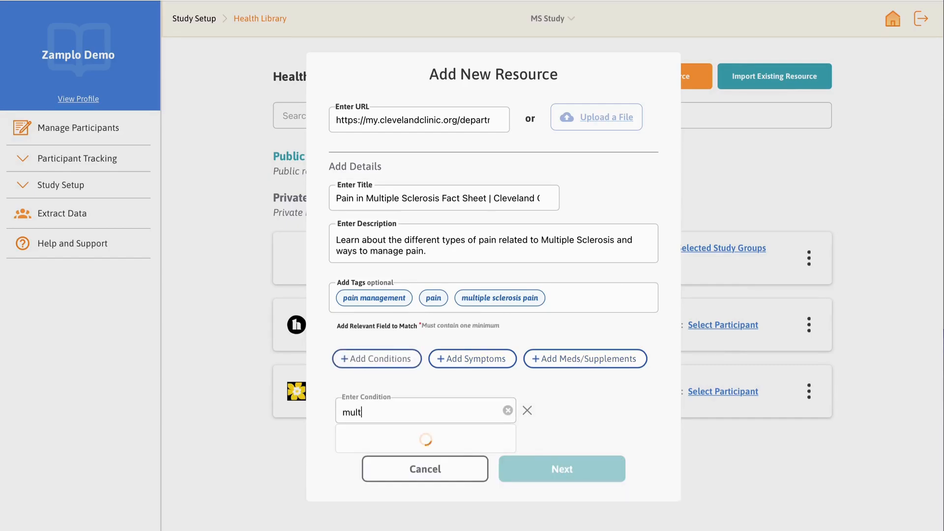
pyautogui.write('iple s')
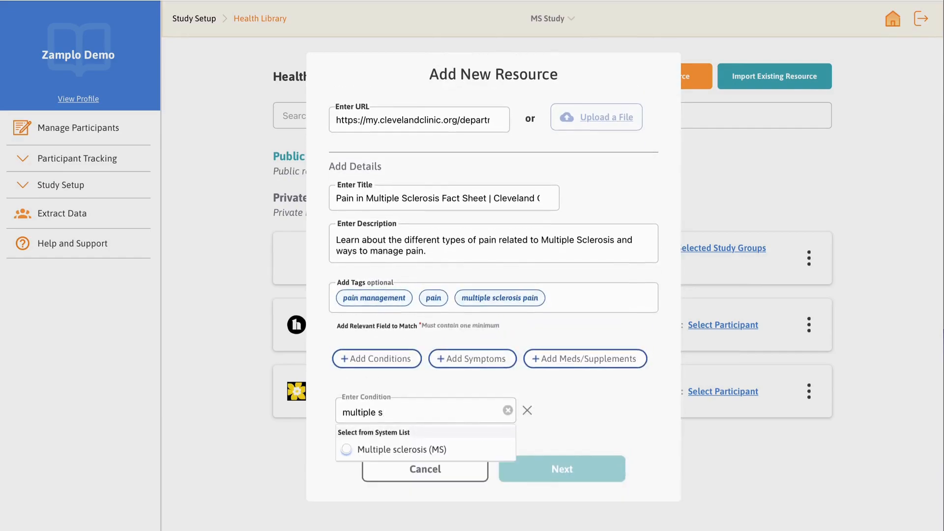
pyautogui.click(418, 449)
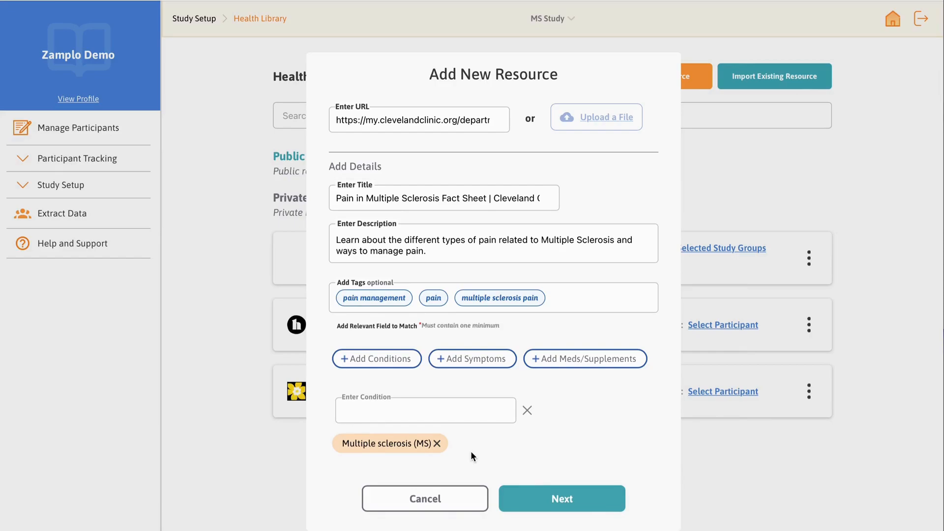
# Add the symptom "Pain" as a second matching field for the new resource
pyautogui.click(476, 360)
pyautogui.write('pain')
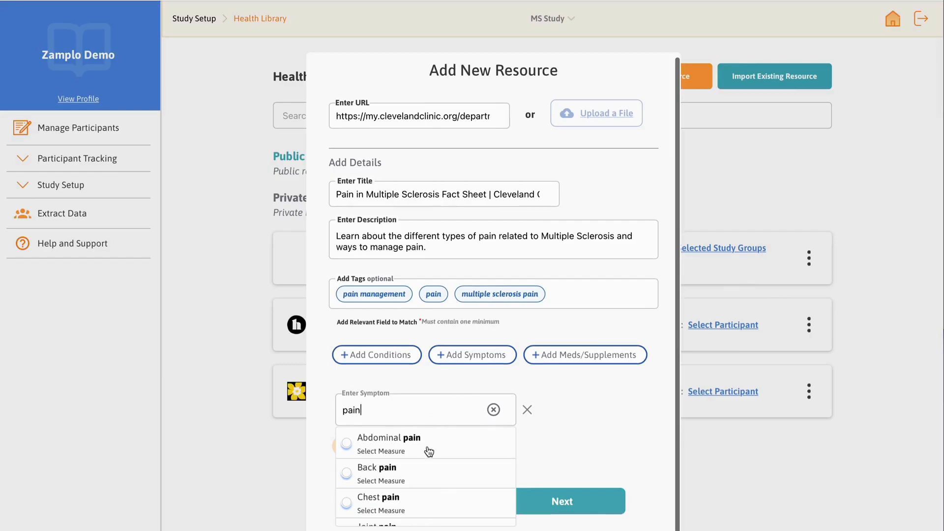
pyautogui.scroll(-5, 429, 451)
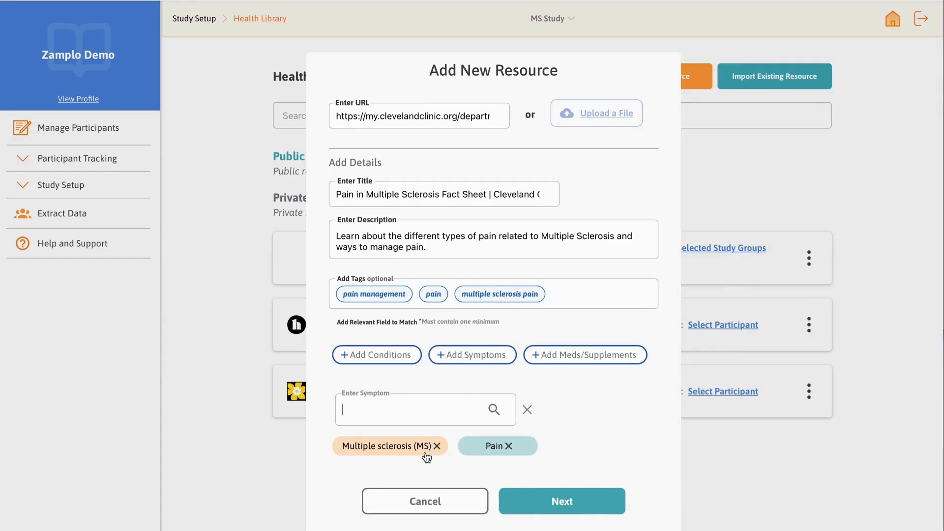
# Assign the new pain fact sheet to All Participants of the MS Study profile and finish adding it
pyautogui.click(557, 501)
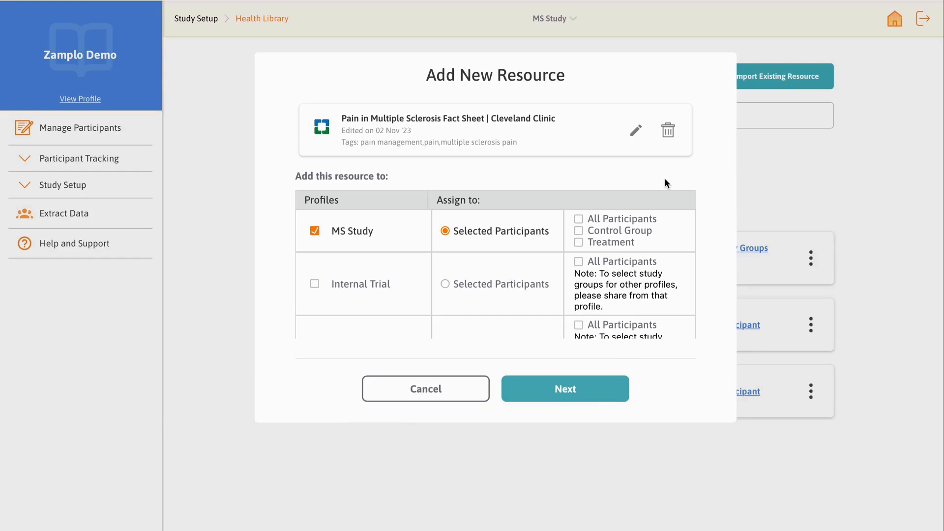
pyautogui.click(578, 219)
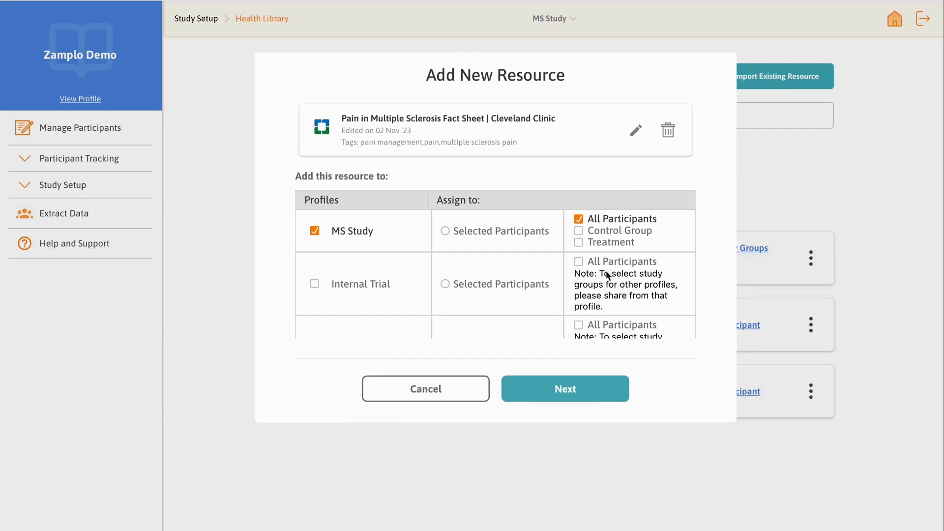
pyautogui.click(582, 391)
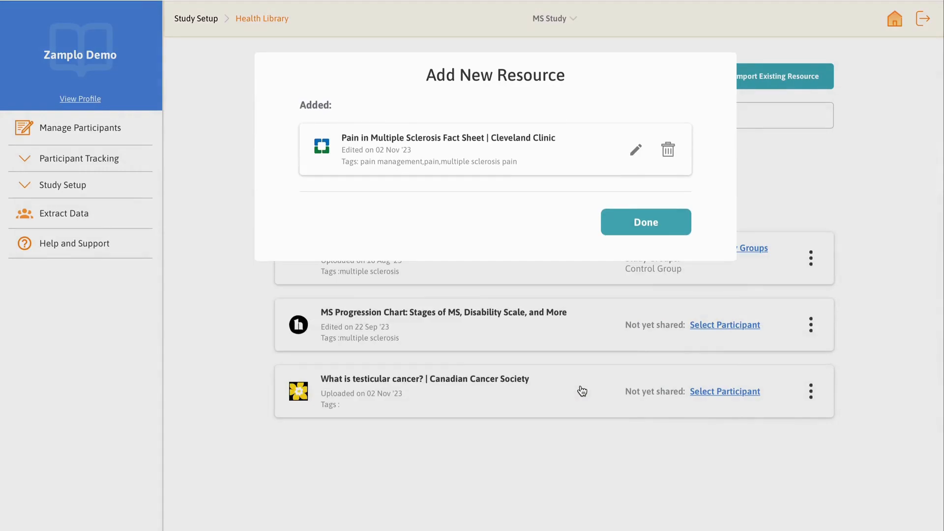
pyautogui.click(642, 227)
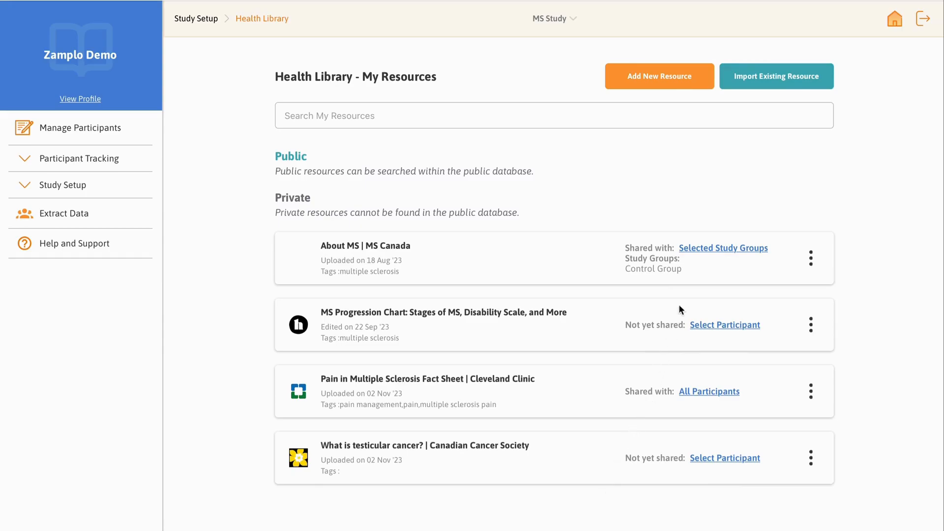
# For the "About MS | MS Canada" resource, select the second and third listed participants for sharing and send the fourth participant a reminder
pyautogui.click(706, 249)
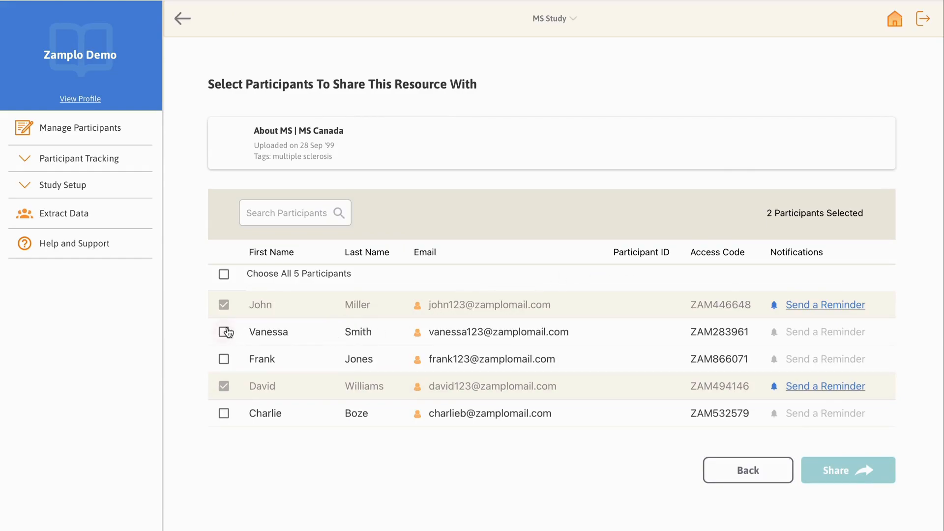
pyautogui.click(225, 332)
pyautogui.click(225, 359)
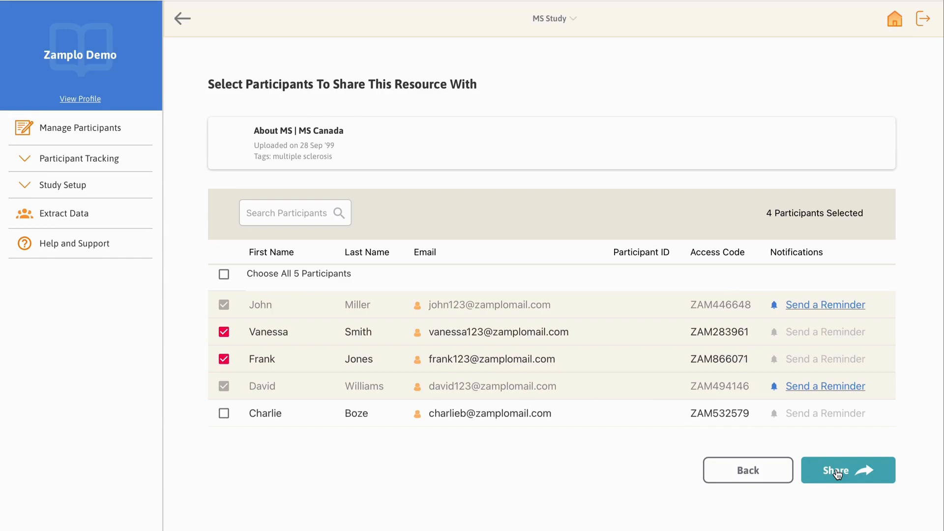
pyautogui.click(816, 387)
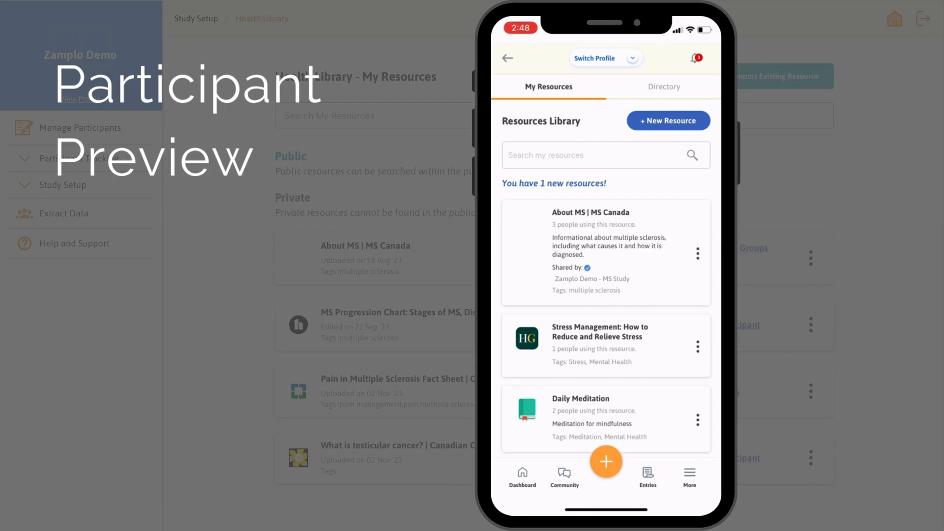
# In the participant's mobile app, view the notifications about shared resources
pyautogui.click(695, 59)
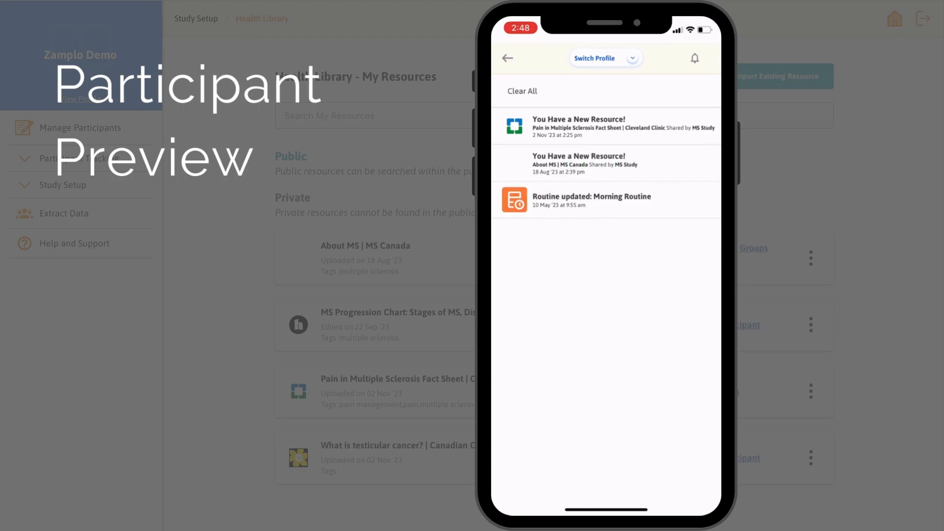